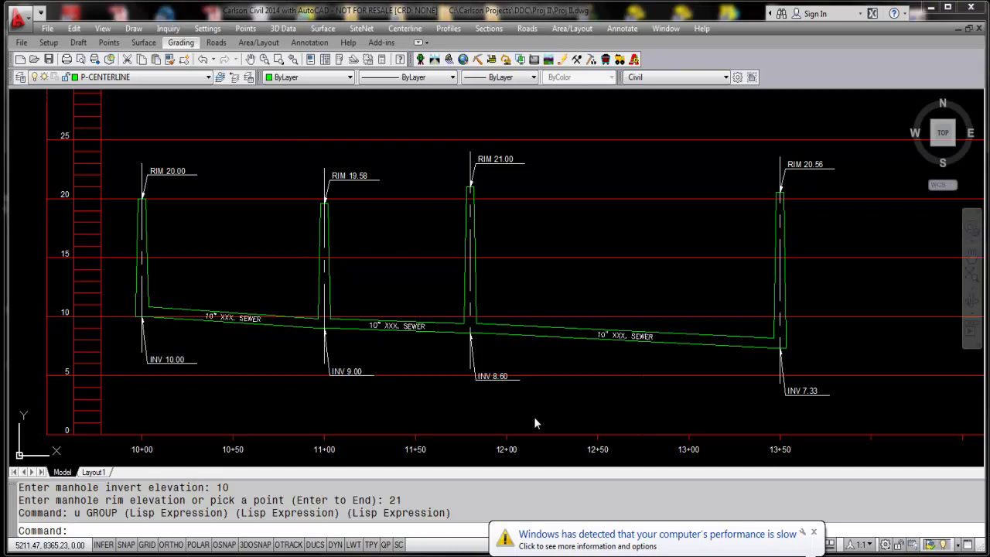
Close the Windows slow-performance notification to reveal the four-manhole sewer profile
left_click(813, 532)
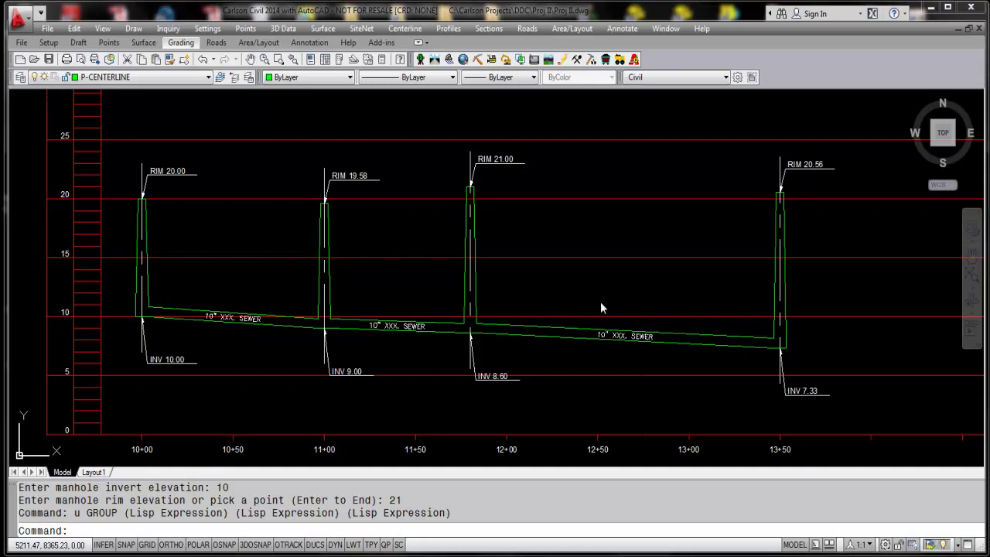
Show the Profile Utilities submenu from the Profiles menu
left_click(447, 29)
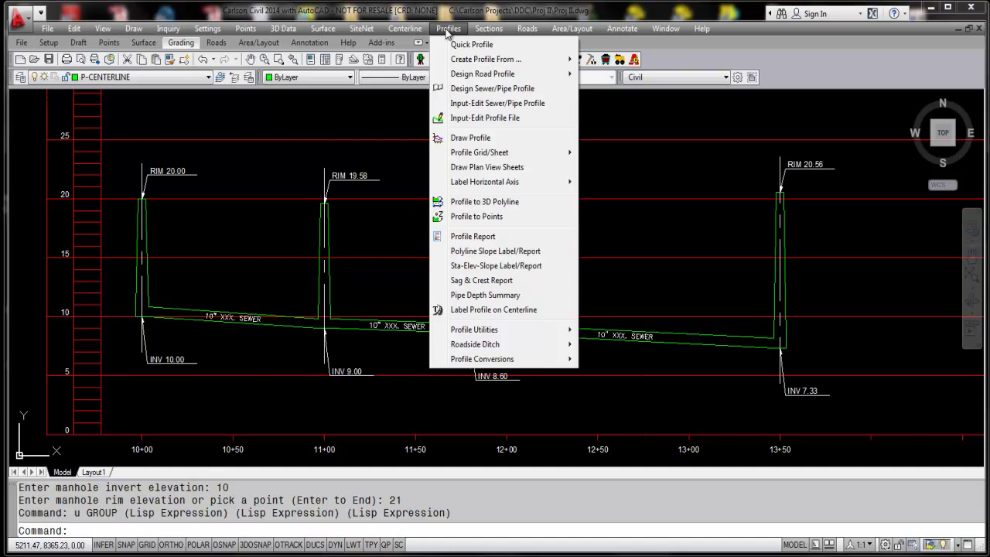
mouse_move(481, 331)
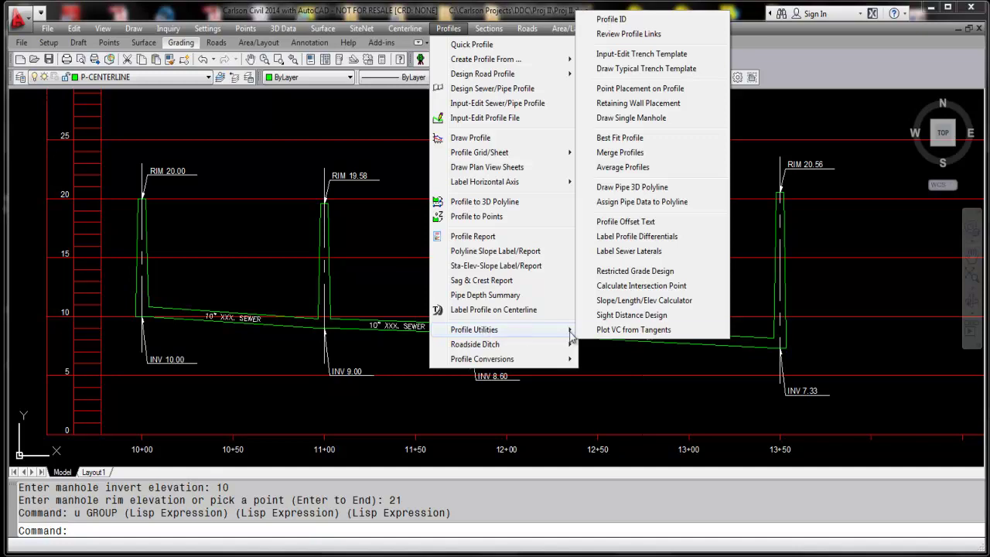
Start Draw Single Manhole on the existing grid and name the manhole MH1-SINGLE
left_click(652, 118)
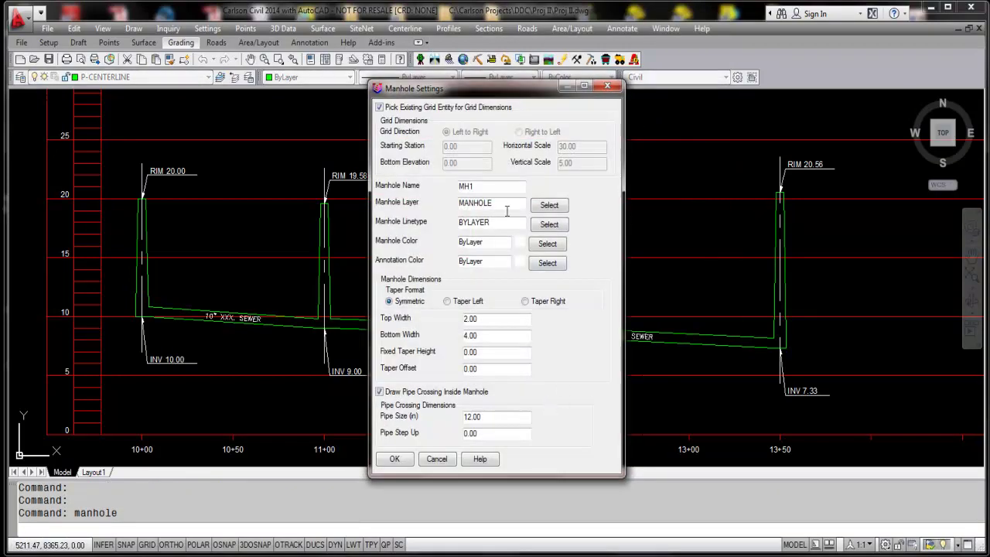
left_click(426, 109)
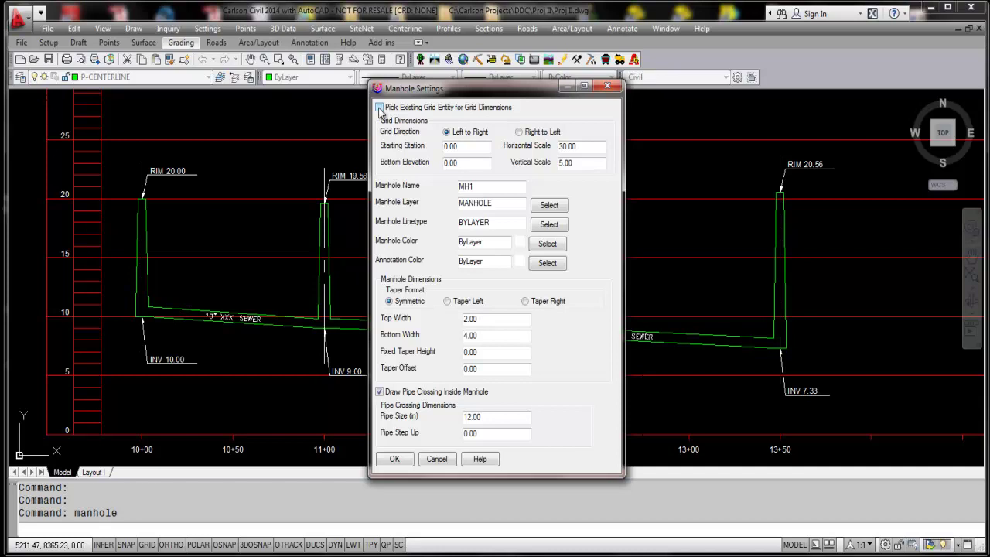
left_click(379, 108)
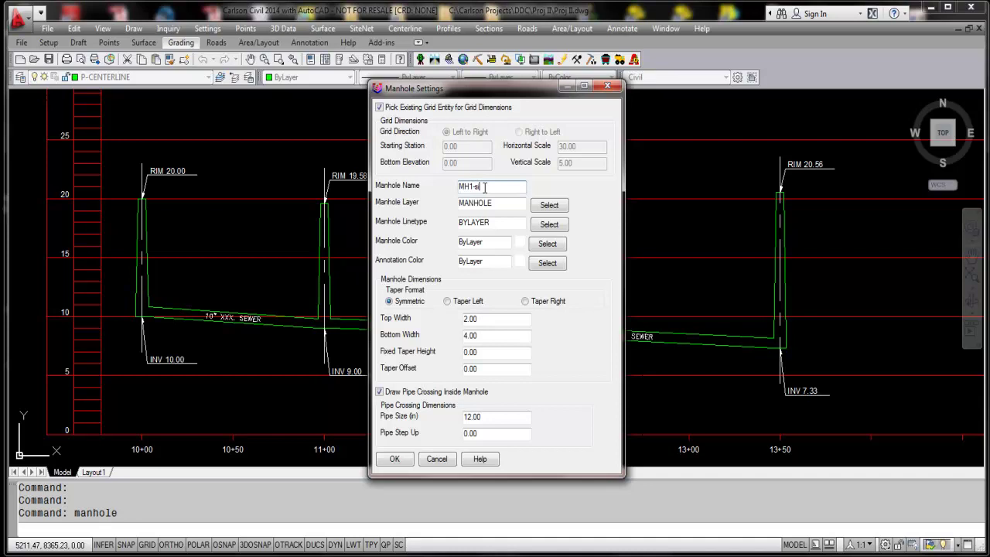
key("Caps_Lock")
type("SINGLE")
Leave the manhole taper Symmetric and Draw Pipe Crossing turned on
left_click(458, 303)
left_click(533, 303)
left_click(418, 306)
left_click(390, 398)
left_click(389, 397)
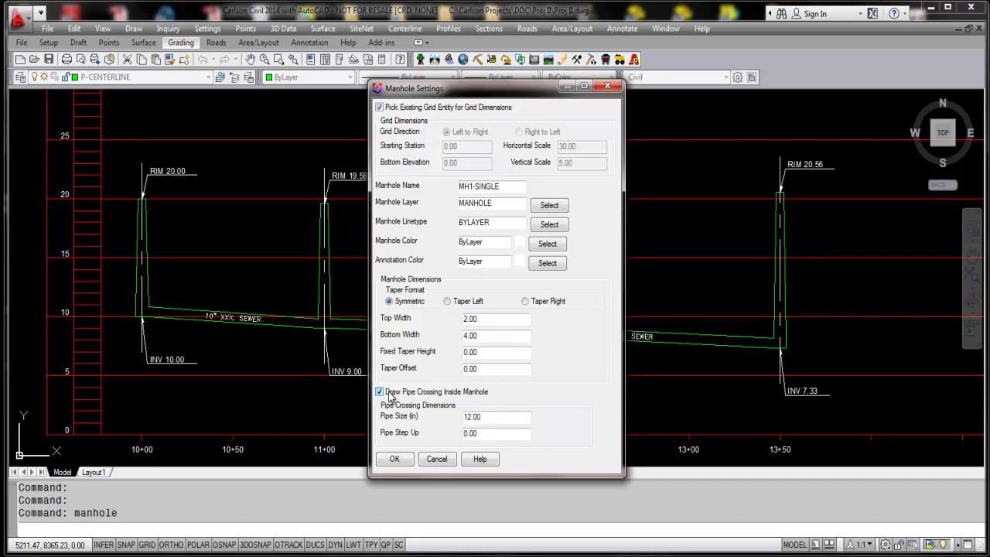
Accept the MH1-SINGLE settings and pick a line of the existing profile grid
left_click(395, 460)
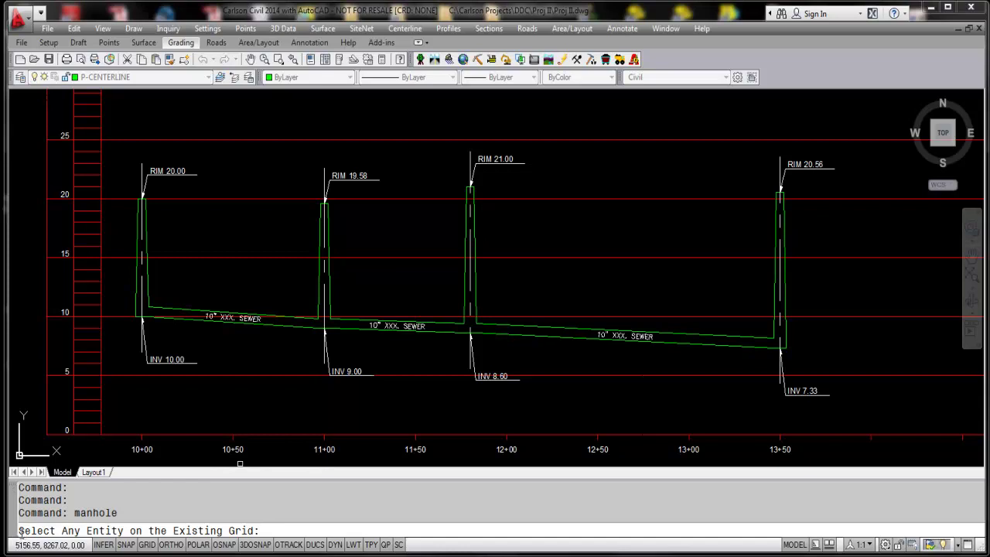
left_click(123, 434)
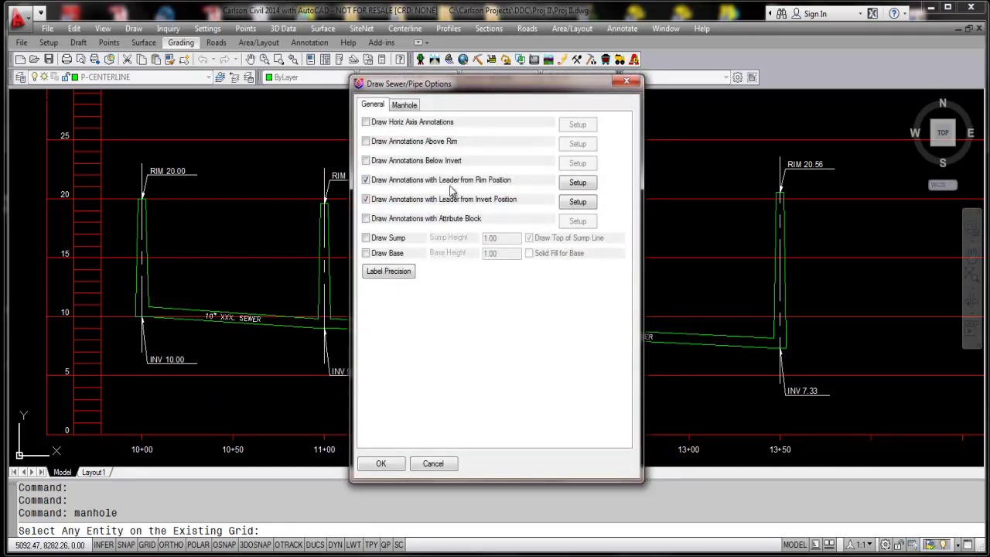
Review the General and Manhole sewer/pipe options and accept the defaults
left_click(409, 107)
left_click(373, 109)
left_click(409, 108)
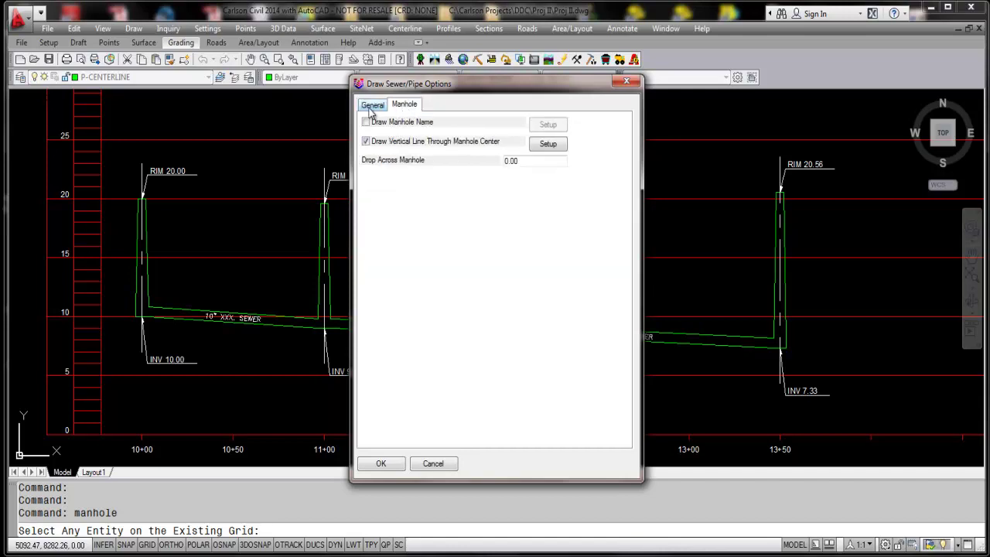
left_click(372, 112)
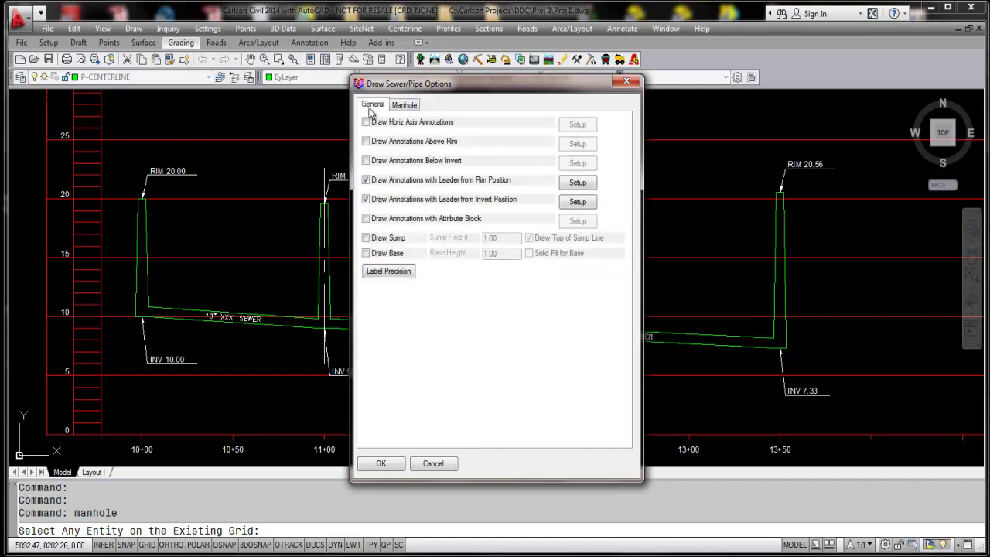
left_click(381, 464)
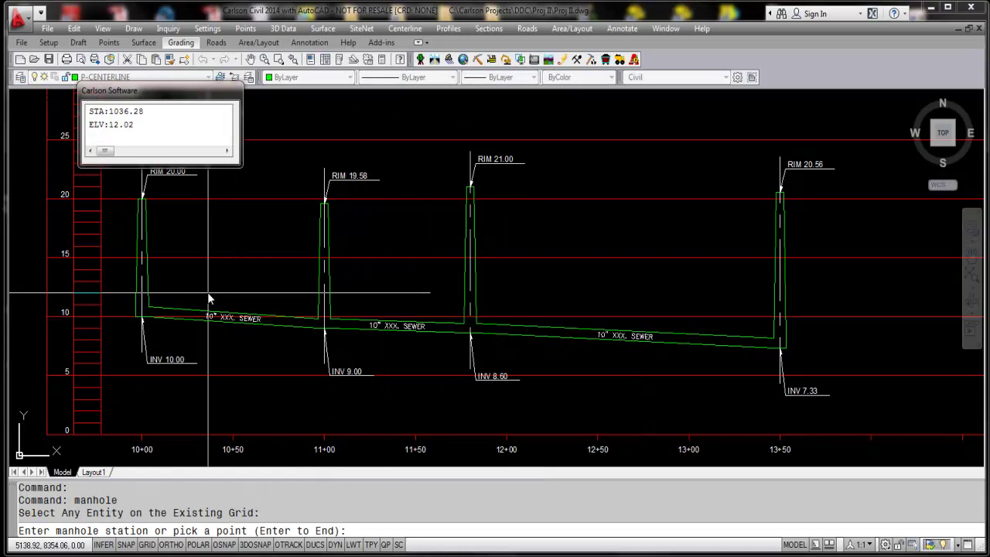
Place the manhole at station 1250 with invert 10 and rim 21.86
left_click_drag(158, 91, 846, 120)
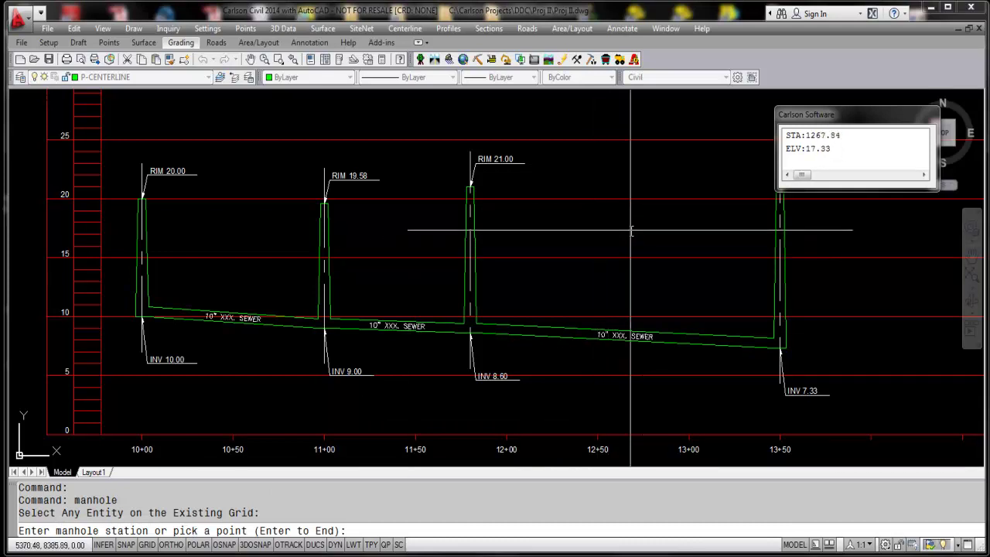
type("1250")
key("Return")
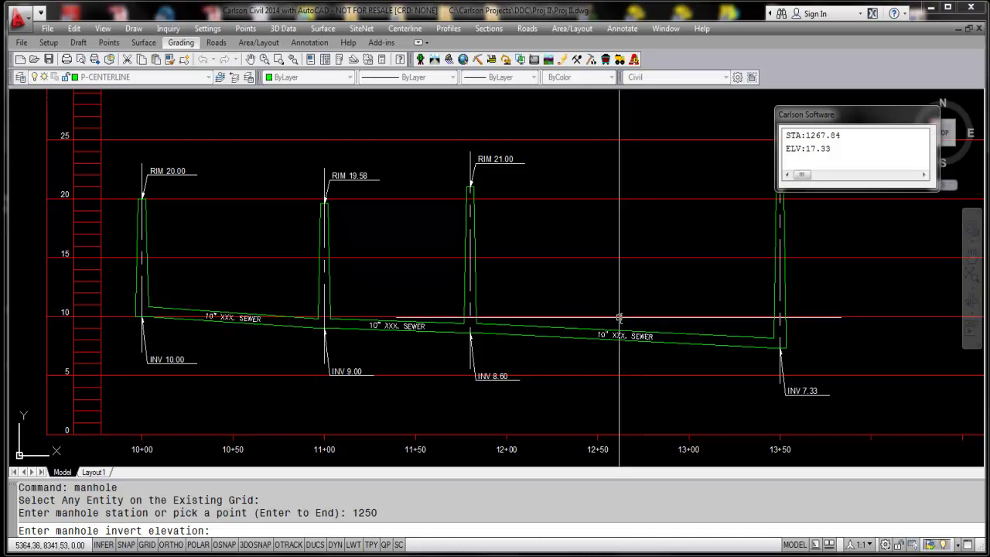
type("1")
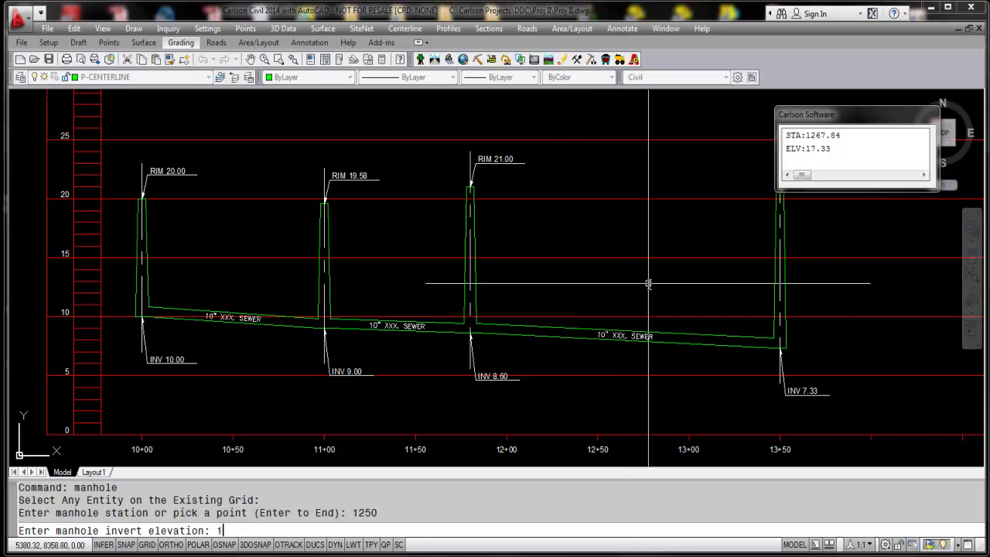
type("0")
key("Return")
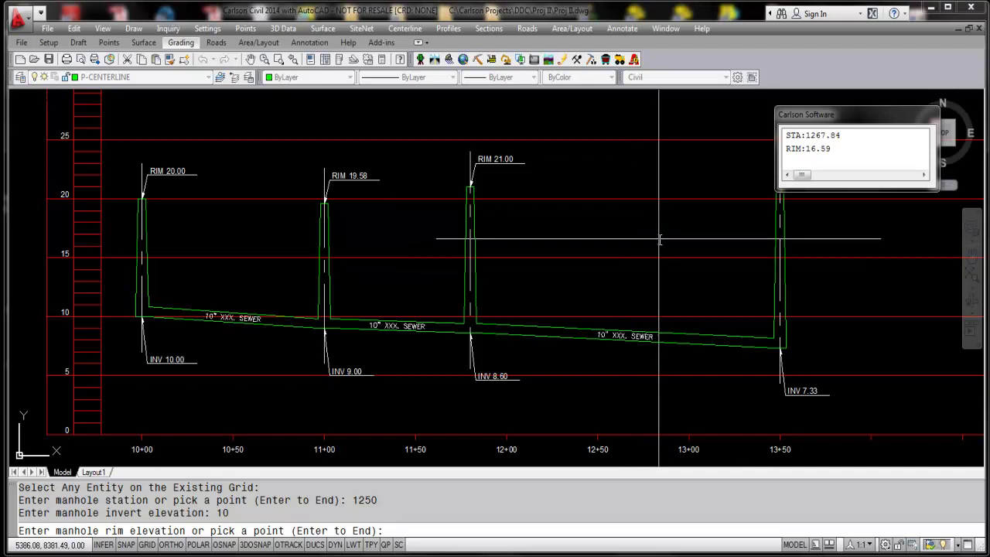
type("21.86")
key("Return")
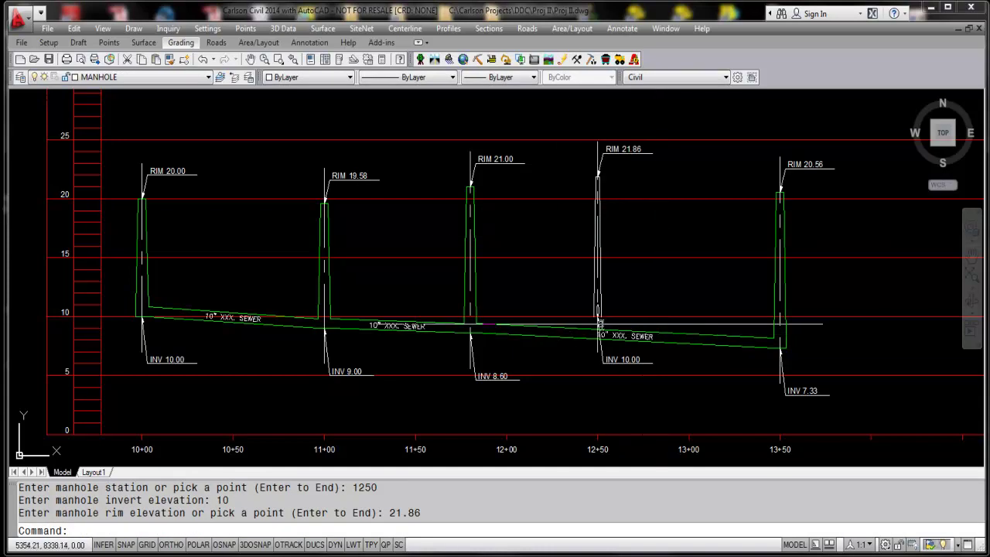
scroll(610, 360, "up", 4)
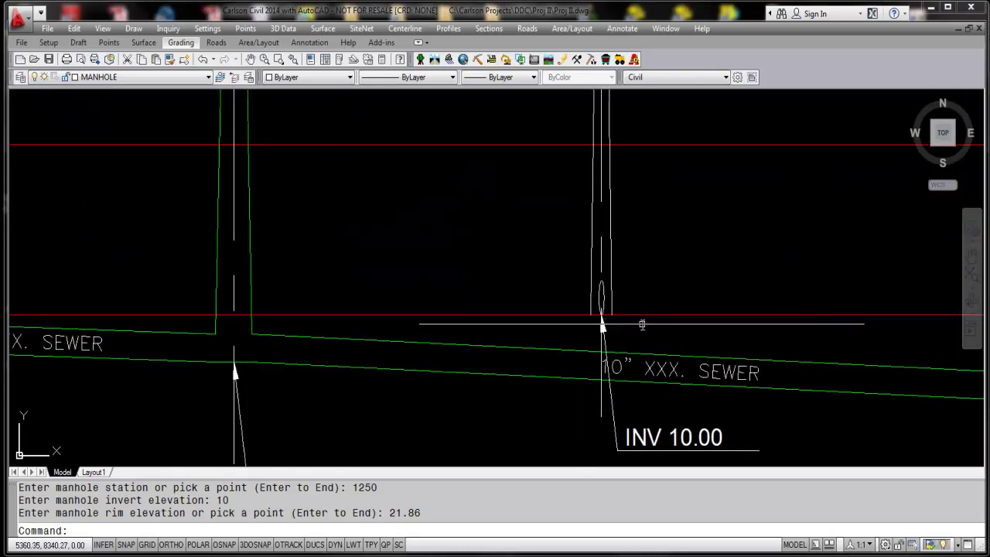
scroll(627, 324, "down", 4)
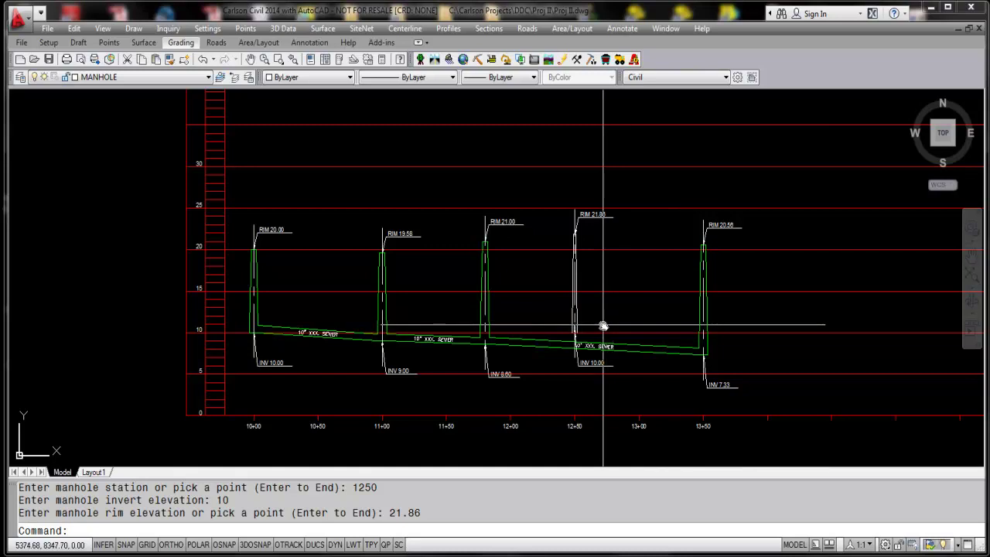
scroll(639, 381, "up", 2)
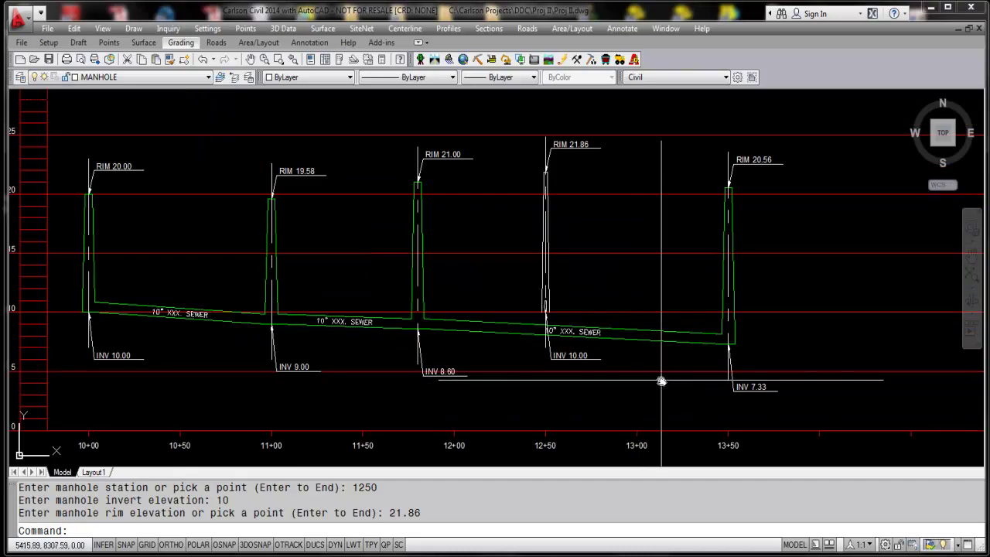
middle_click_drag(386, 417, 432, 421)
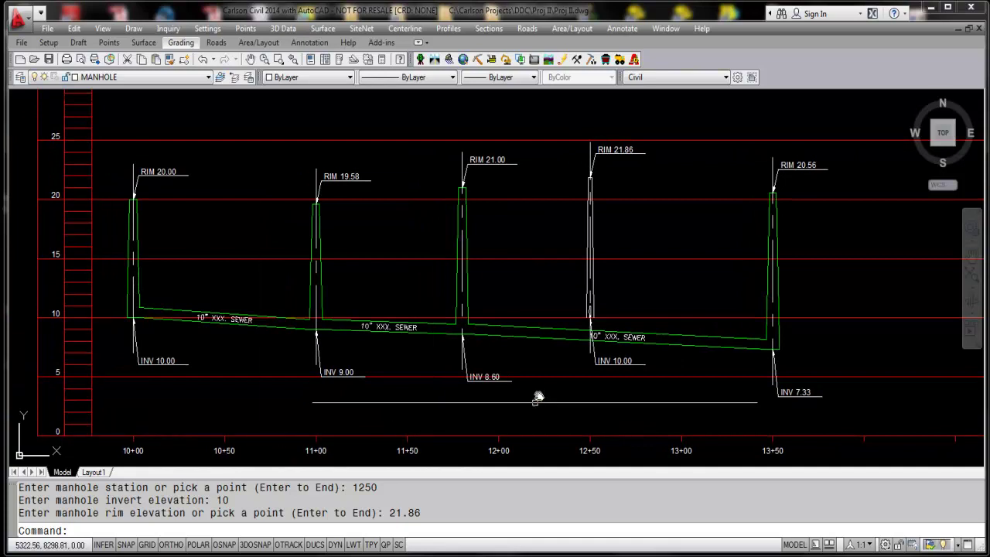